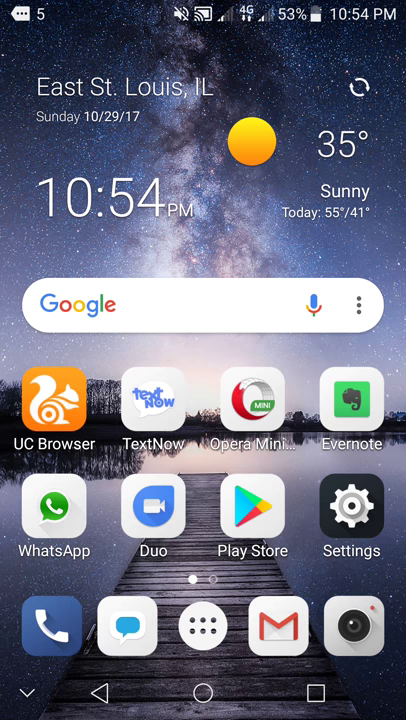
Flip to the second home screen page and back to the first
left_click_drag(320, 400, 80, 400)
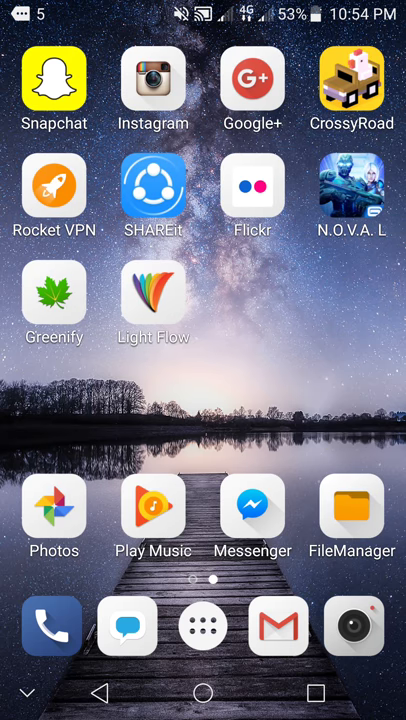
left_click_drag(80, 400, 320, 400)
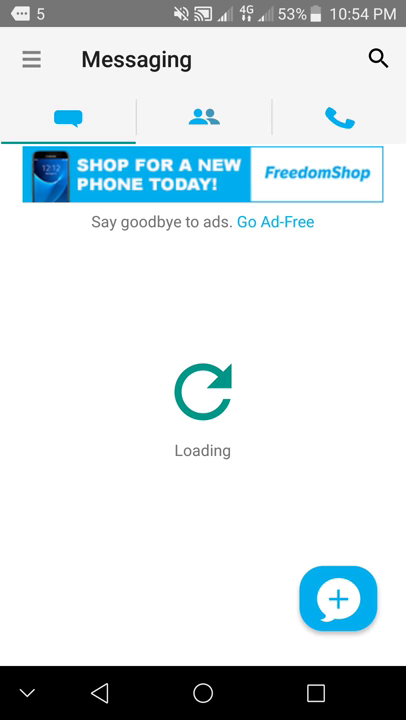
Look through the Contacts list and the Phone keypad, then return to Messages
left_click(90, 387)
left_click(199, 323)
left_click(204, 117)
left_click(340, 118)
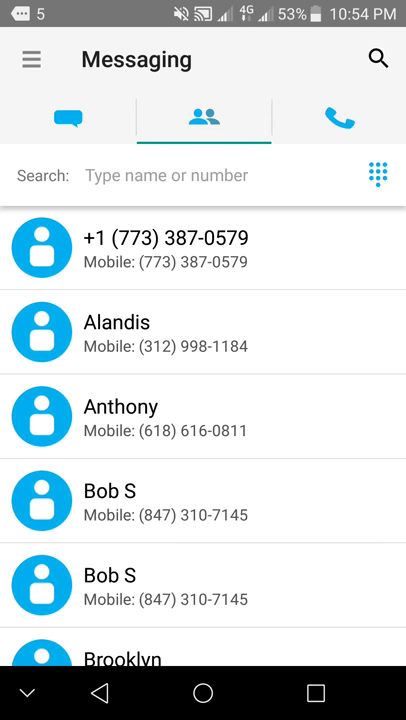
left_click(204, 117)
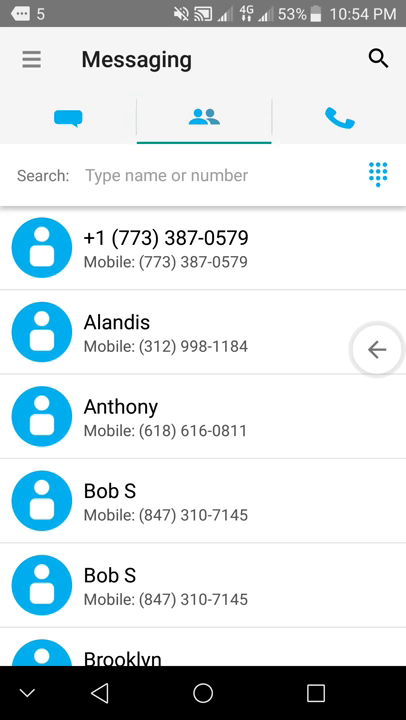
left_click(68, 118)
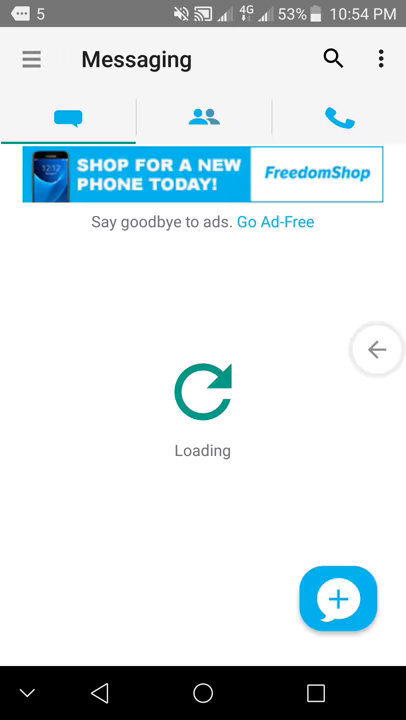
Check the account and plan drawer, close it, and go to the home screen
left_click(31, 59)
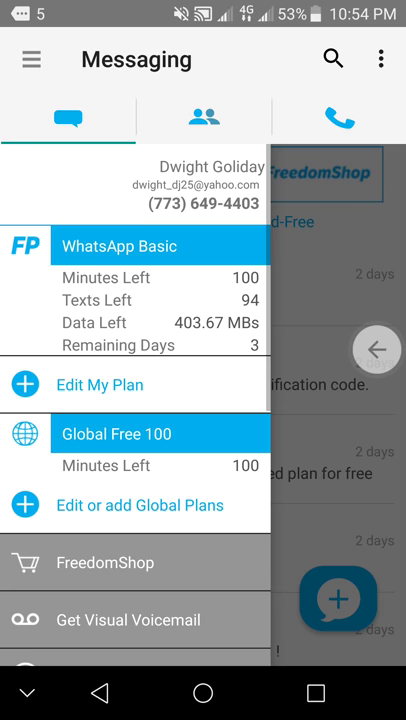
mouse_move(170, 455)
left_mouse_down()
mouse_move(172, 409)
mouse_move(193, 278)
left_mouse_up()
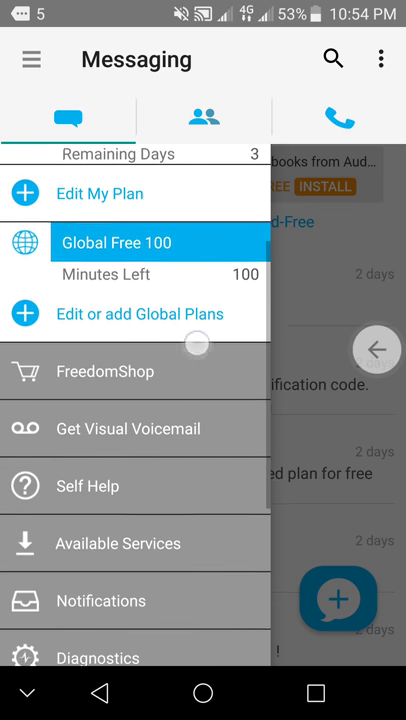
mouse_move(197, 344)
left_mouse_down()
mouse_move(173, 502)
mouse_move(168, 502)
left_mouse_up()
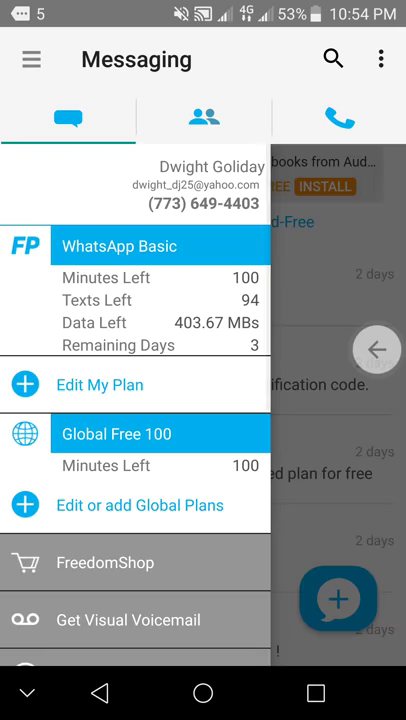
left_click_drag(200, 400, 30, 400)
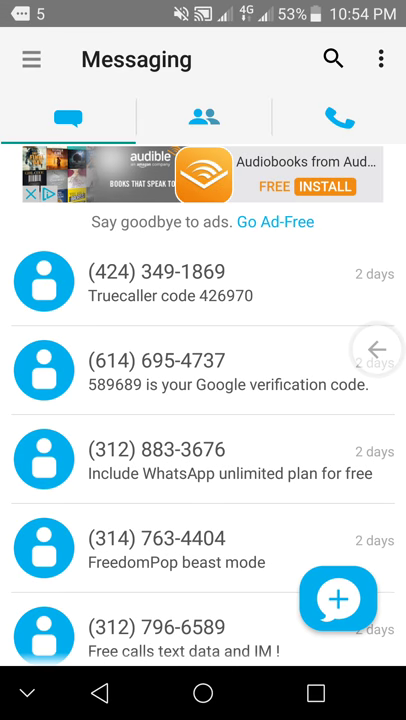
left_click(203, 692)
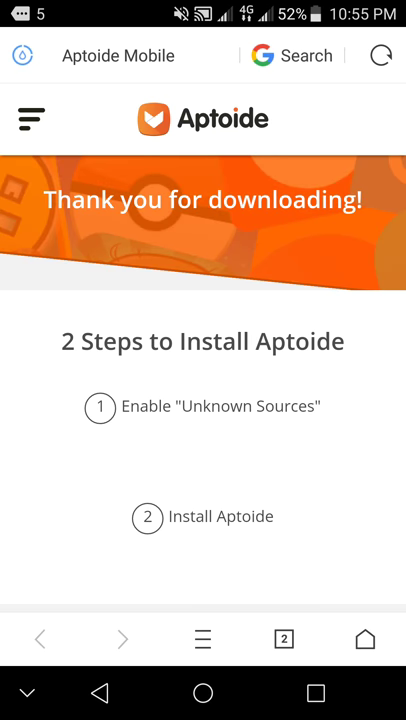
scroll(203, 400, "down", 5)
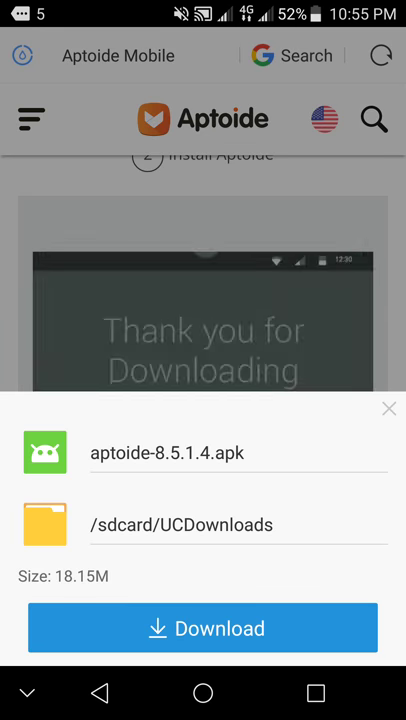
Dismiss the Aptoide download sheet and go to UC Browser's home page
left_click(390, 410)
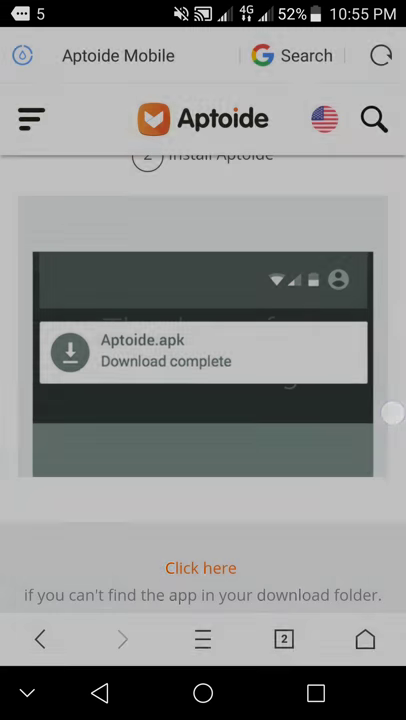
left_click(365, 638)
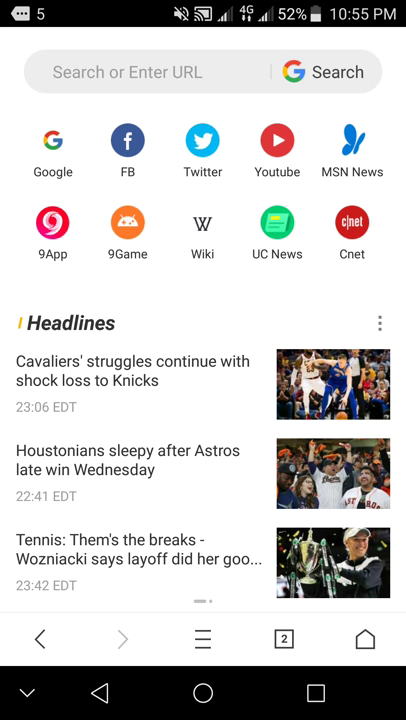
Turn on incognito and night mode, with night brightness set manually instead of Auto
left_click(202, 638)
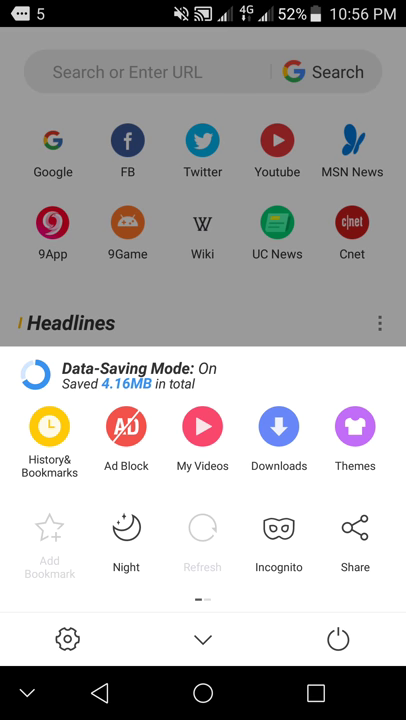
left_click(279, 530)
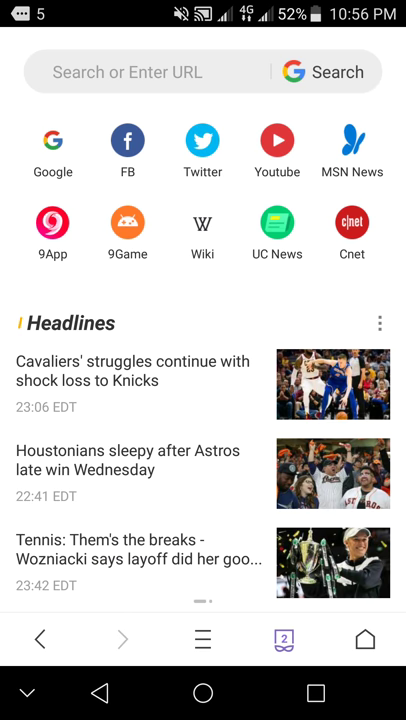
left_click(202, 640)
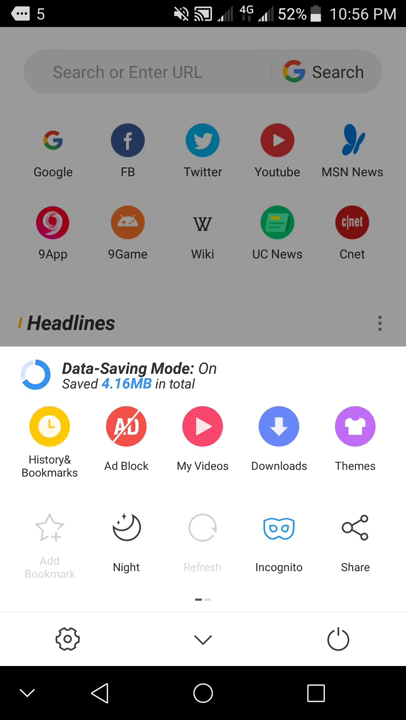
left_click(126, 530)
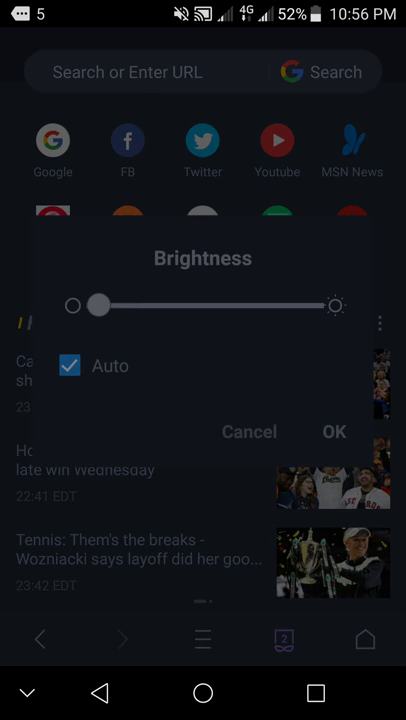
left_click(165, 305)
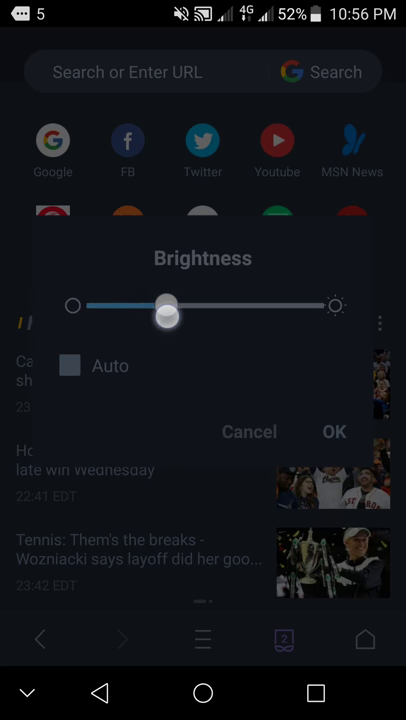
left_click(334, 434)
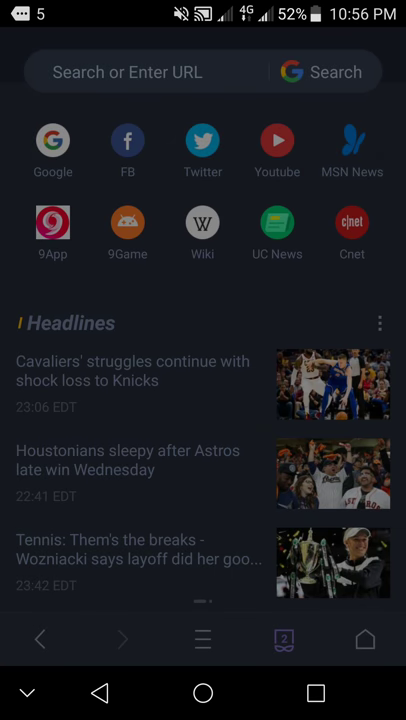
scroll(356, 385, "down", 10)
scroll(292, 583, "up", 5)
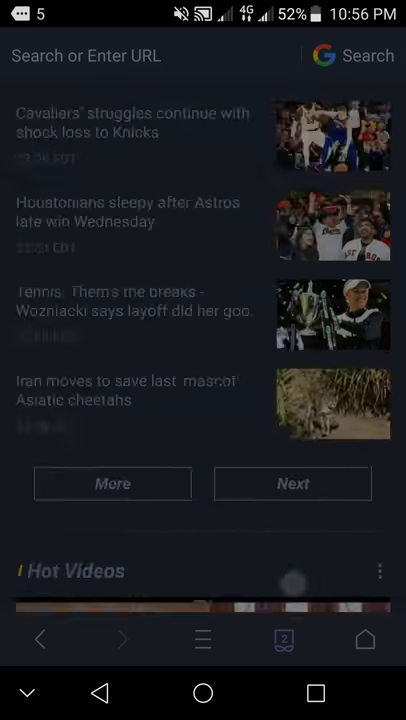
scroll(292, 583, "up", 3)
left_click_drag(190, 5, 194, 440)
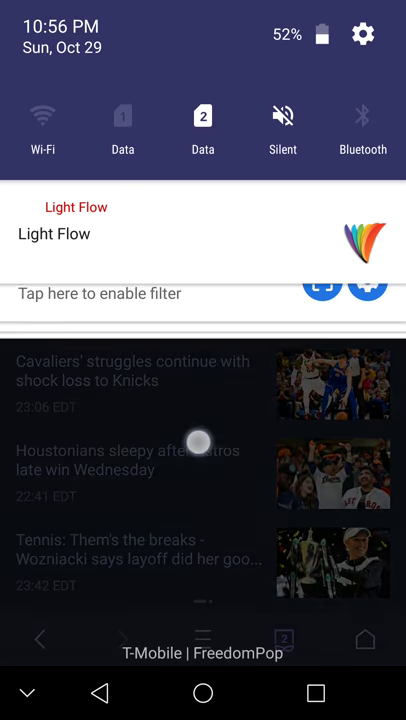
left_click_drag(253, 373, 249, 282)
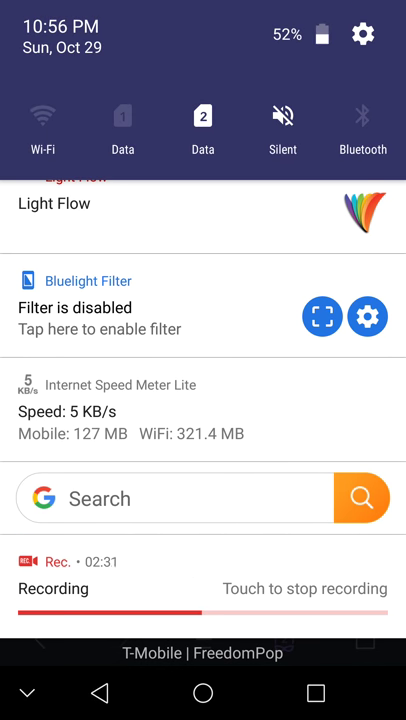
left_click_drag(207, 502, 201, 287)
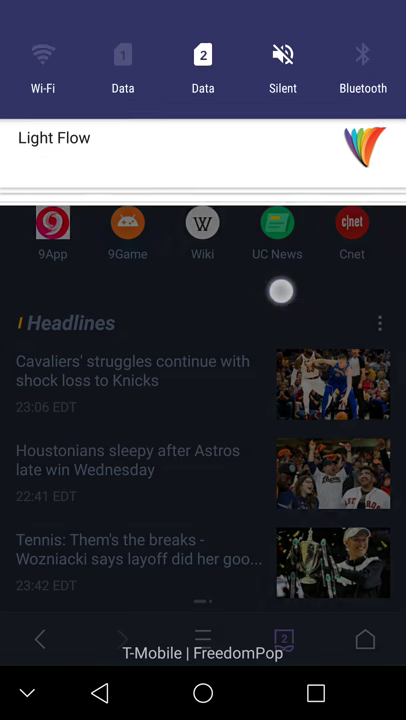
mouse_move(281, 5)
left_mouse_down()
mouse_move(249, 598)
mouse_move(261, 269)
mouse_move(316, 32)
left_mouse_up()
left_click_drag(290, 350, 287, 47)
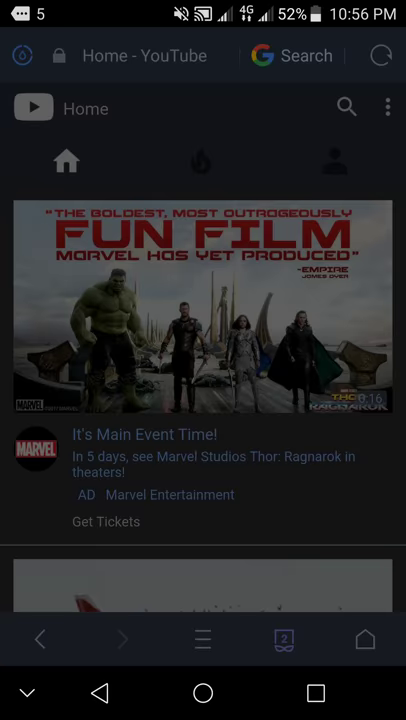
scroll(250, 412, "down", 3)
scroll(274, 257, "up", 3)
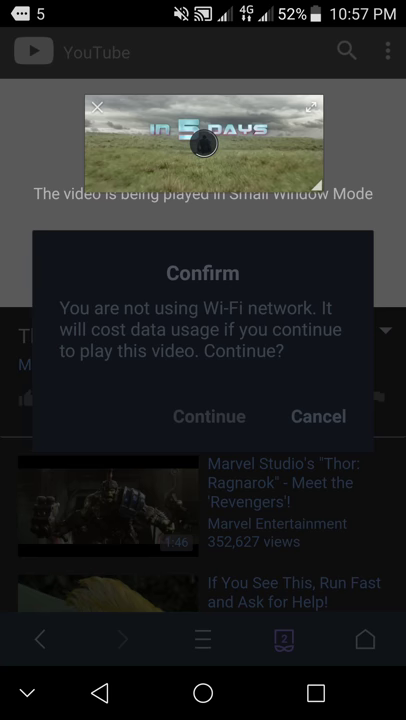
Play the Thor: Ragnarok clip in the floating window over mobile data, moving it down
left_click_drag(204, 143, 228, 212)
left_click(208, 420)
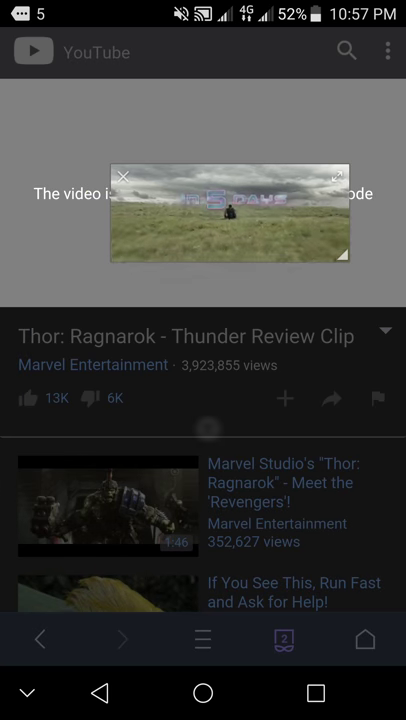
mouse_move(230, 213)
left_mouse_down()
mouse_move(254, 266)
mouse_move(185, 490)
mouse_move(108, 531)
mouse_move(185, 520)
mouse_move(305, 538)
mouse_move(222, 510)
mouse_move(168, 526)
mouse_move(80, 595)
mouse_move(114, 600)
mouse_move(230, 546)
left_mouse_up()
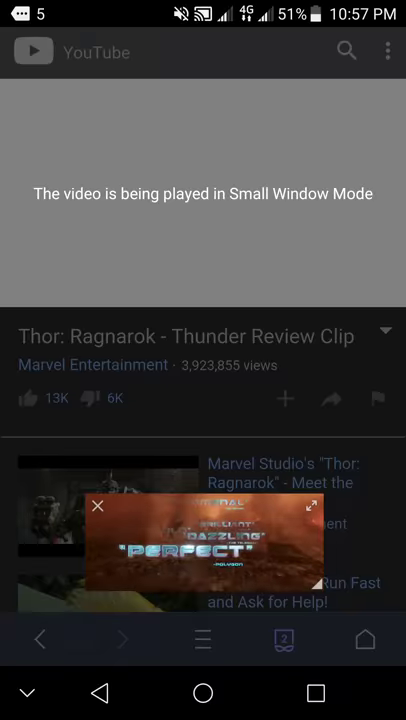
Move the floating video around the home screen pages, then close it
left_click(203, 692)
left_click_drag(204, 541, 142, 393)
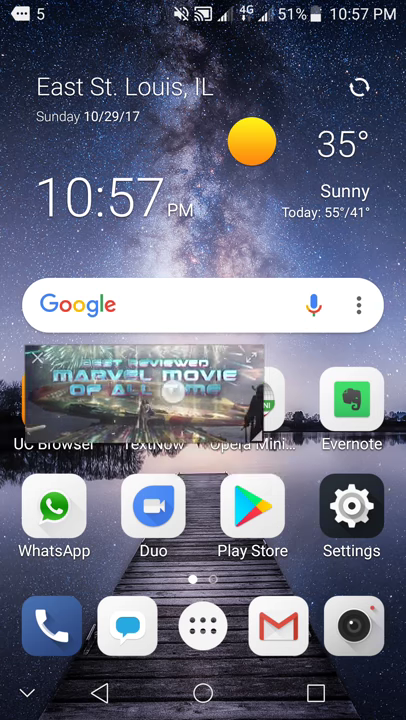
left_click_drag(172, 392, 301, 466)
left_click_drag(257, 345, 60, 345)
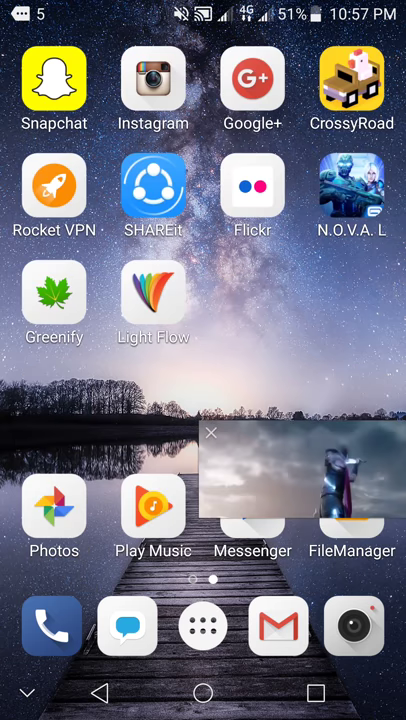
left_click_drag(250, 334, 380, 334)
mouse_move(320, 470)
left_mouse_down()
mouse_move(217, 443)
mouse_move(117, 493)
mouse_move(226, 452)
left_mouse_up()
left_click(119, 416)
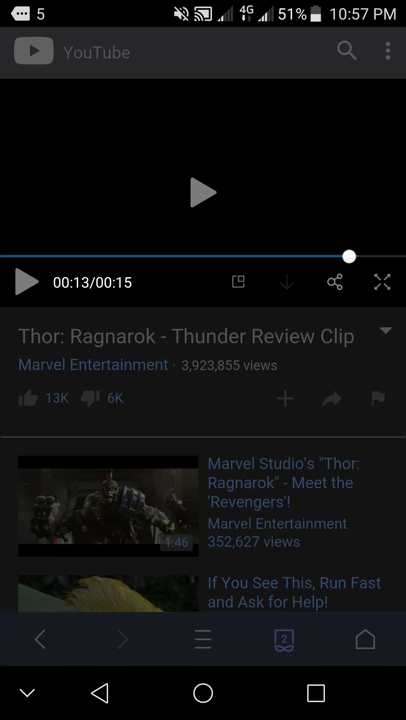
Return from the Thor: Ragnarok clip page to UC Browser's dark-mode home page
left_click(368, 652)
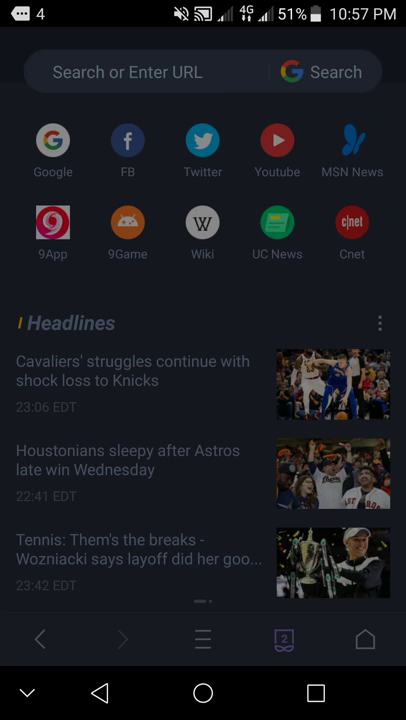
scroll(287, 415, "down", 5)
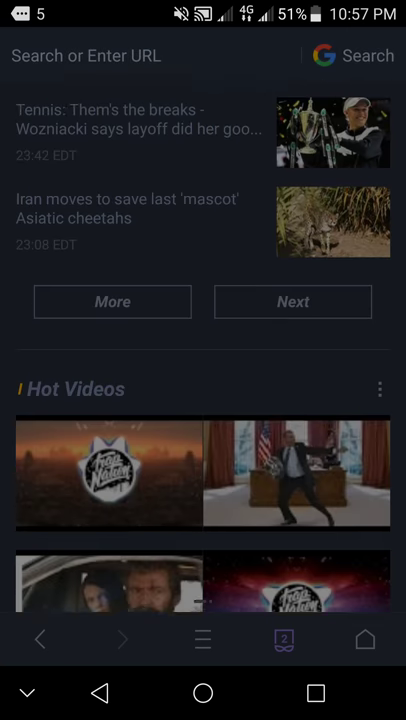
scroll(390, 116, "up", 5)
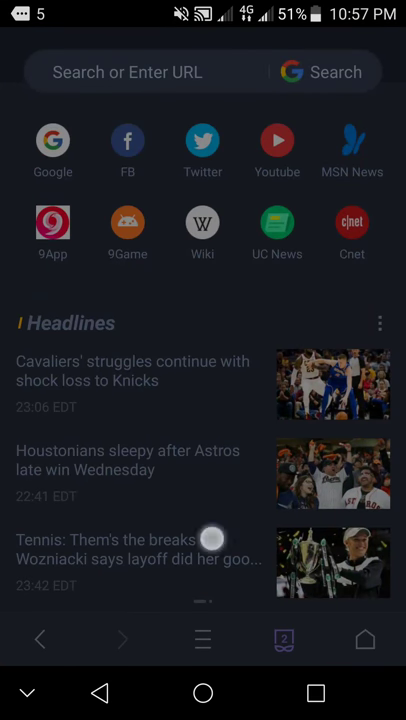
scroll(286, 387, "down", 3)
scroll(298, 329, "down", 10)
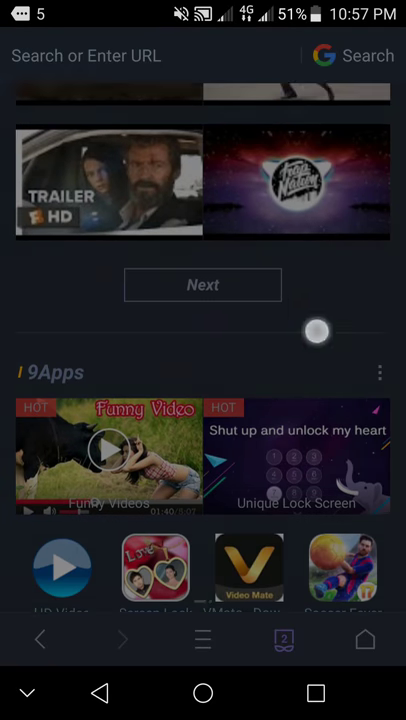
scroll(316, 329, "up", 5)
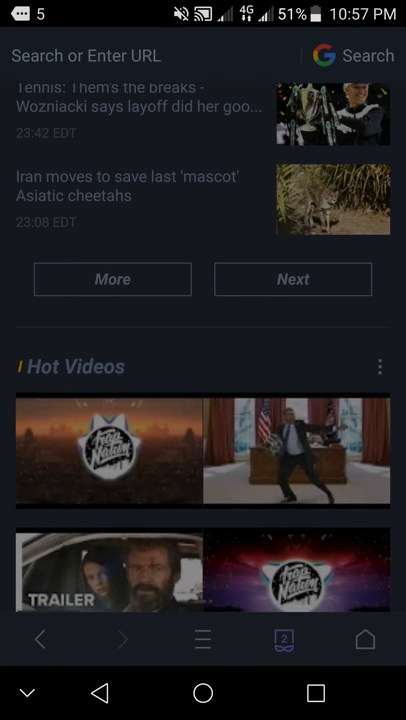
scroll(274, 602, "up", 5)
scroll(348, 302, "up", 5)
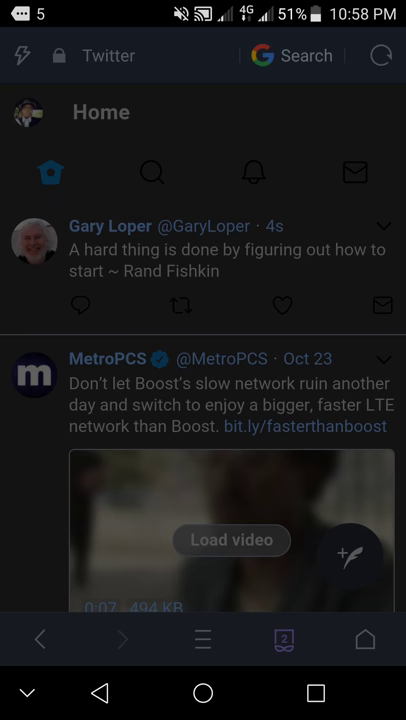
Browse both pages of the browser menu, then open Settings
left_click(210, 656)
left_click(215, 652)
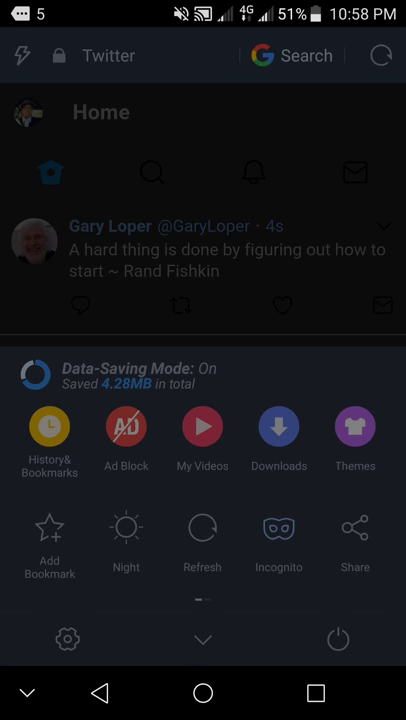
left_click_drag(350, 561, 114, 546)
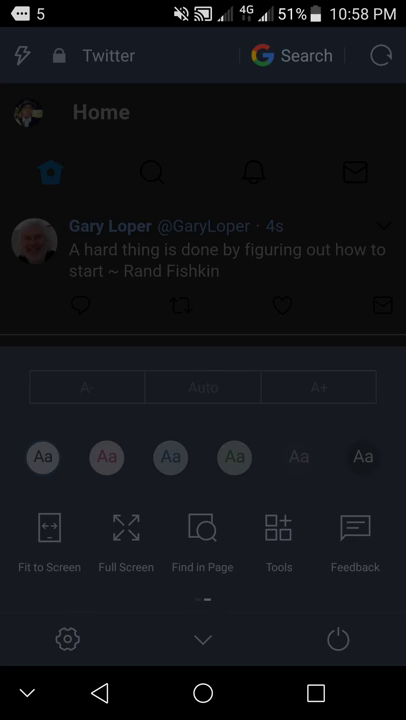
left_click_drag(136, 508, 360, 510)
left_click(68, 652)
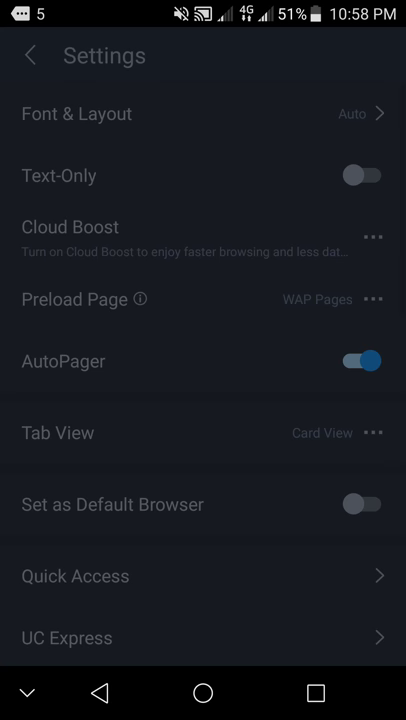
left_click_drag(241, 522, 275, 220)
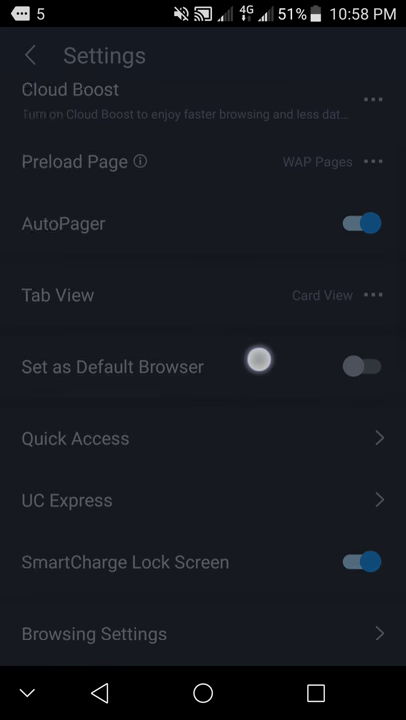
mouse_move(305, 429)
left_mouse_down()
mouse_move(297, 276)
mouse_move(319, 197)
left_mouse_up()
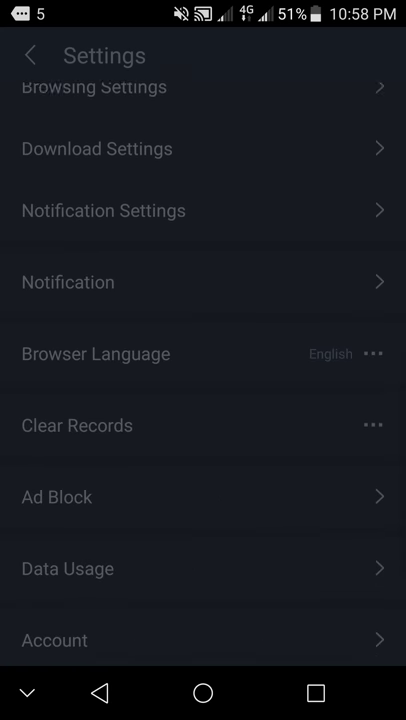
left_click_drag(212, 478, 229, 290)
Check the Ad Block stats (71 ads blocked), then back out to the Twitter timeline
left_click(286, 310)
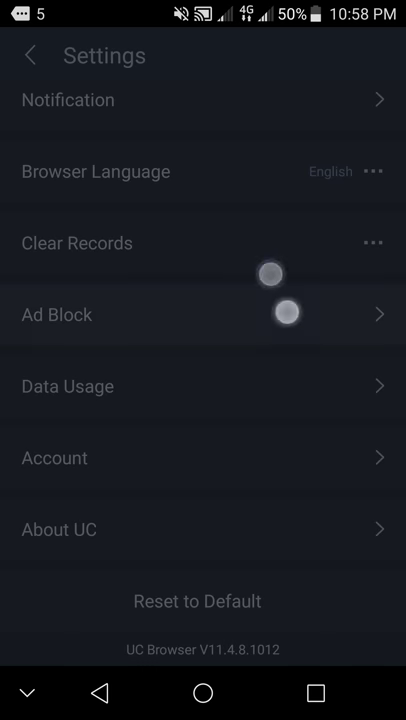
left_click(28, 45)
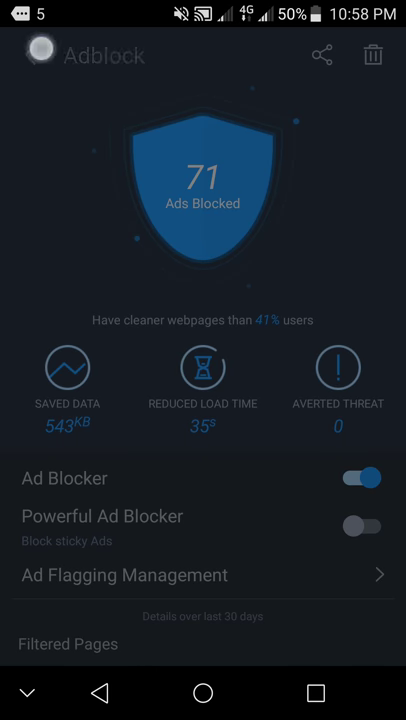
left_click(30, 55)
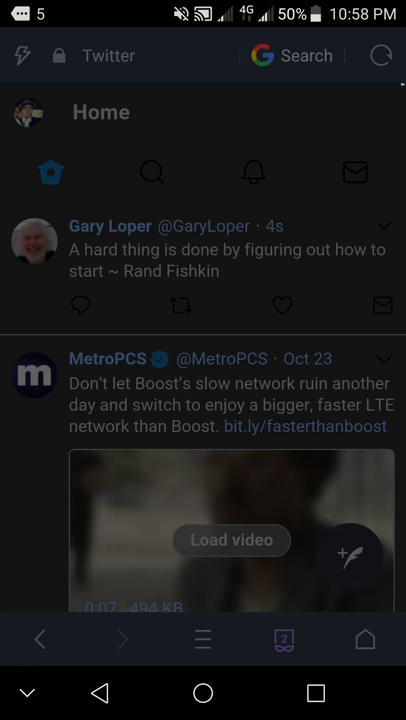
scroll(233, 288, "down", 5)
scroll(271, 64, "down", 5)
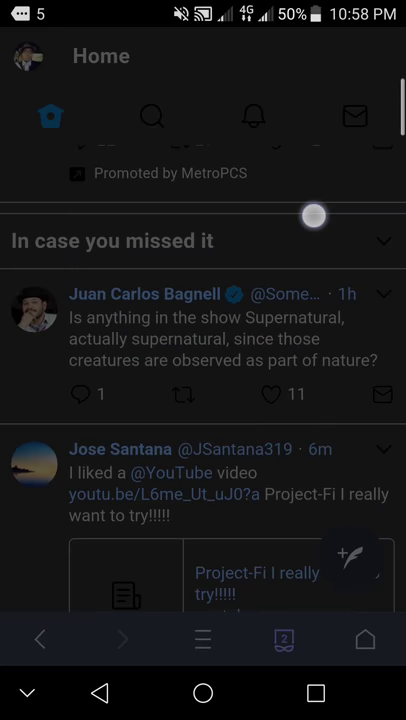
scroll(308, 242, "up", 5)
scroll(238, 400, "up", 4)
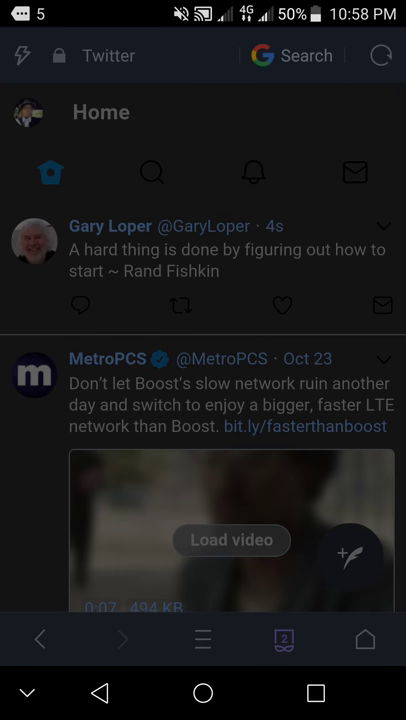
Leave the Twitter timeline in UC Browser for the Android home screen
left_click(215, 698)
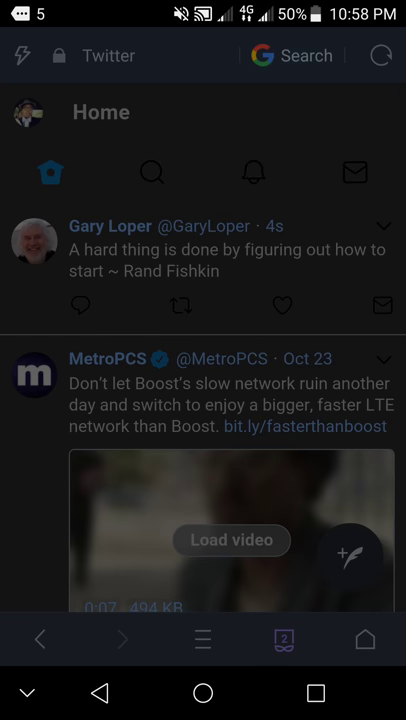